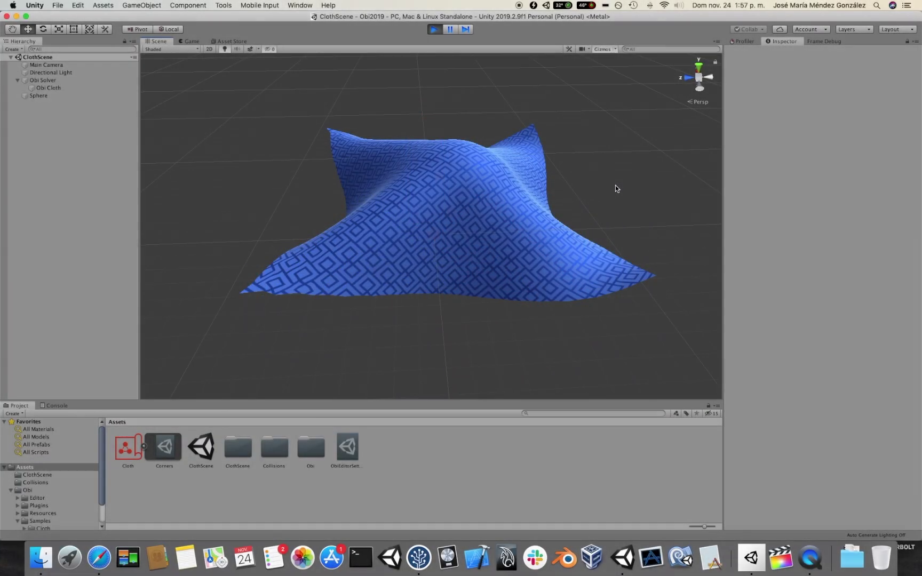
Step: Select the Obi Cloth, orbit low around it to reveal the sphere beneath, and select the Sphere
click(481, 200)
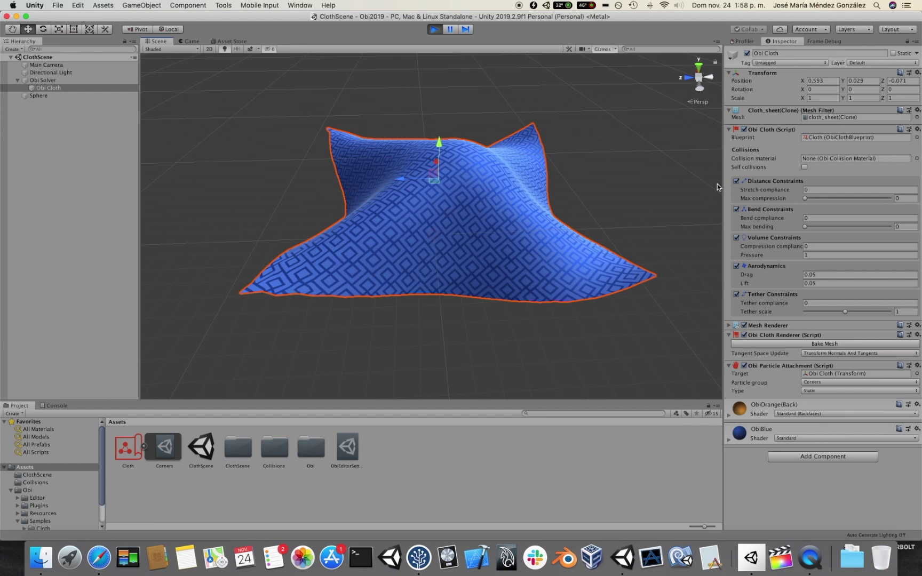
alt+drag(499, 181, 461, 223)
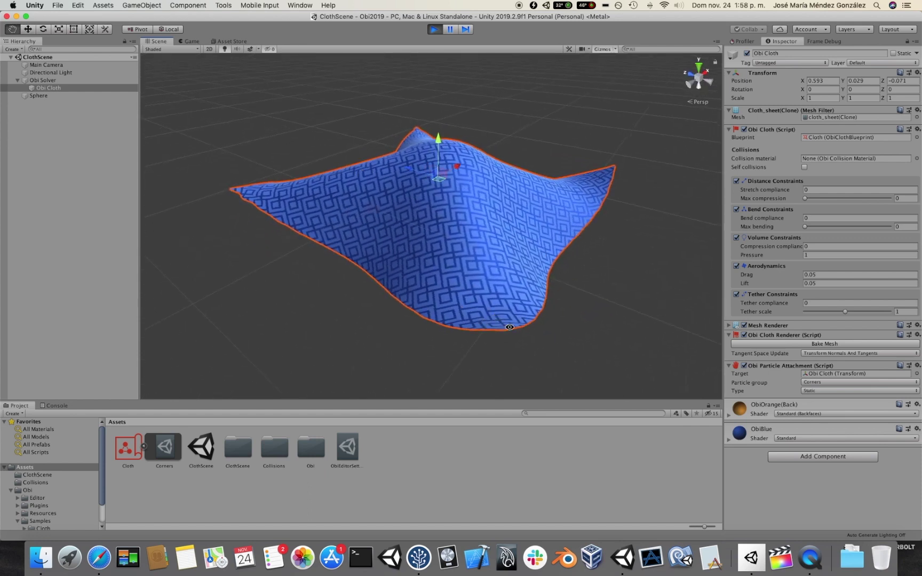
alt+drag(491, 316, 607, 350)
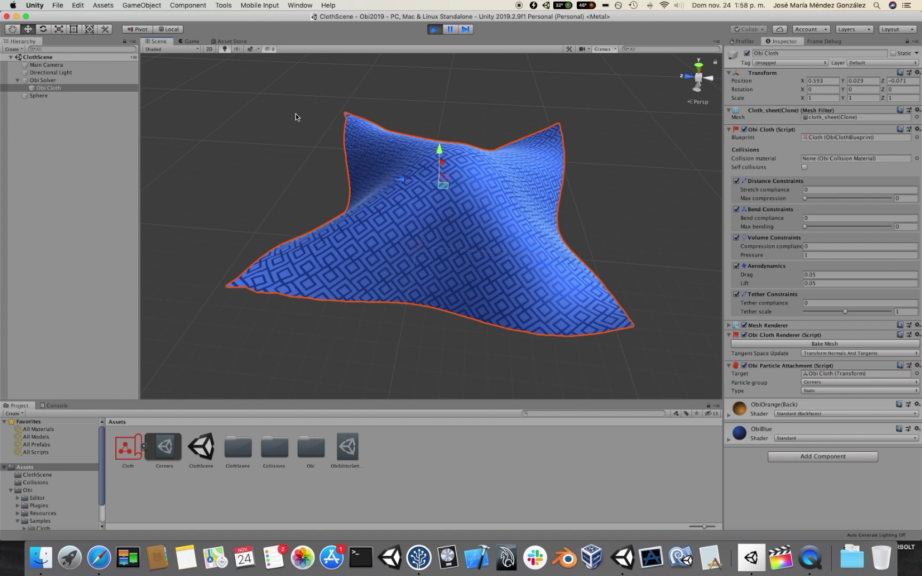
alt+drag(373, 114, 432, 208)
click(435, 219)
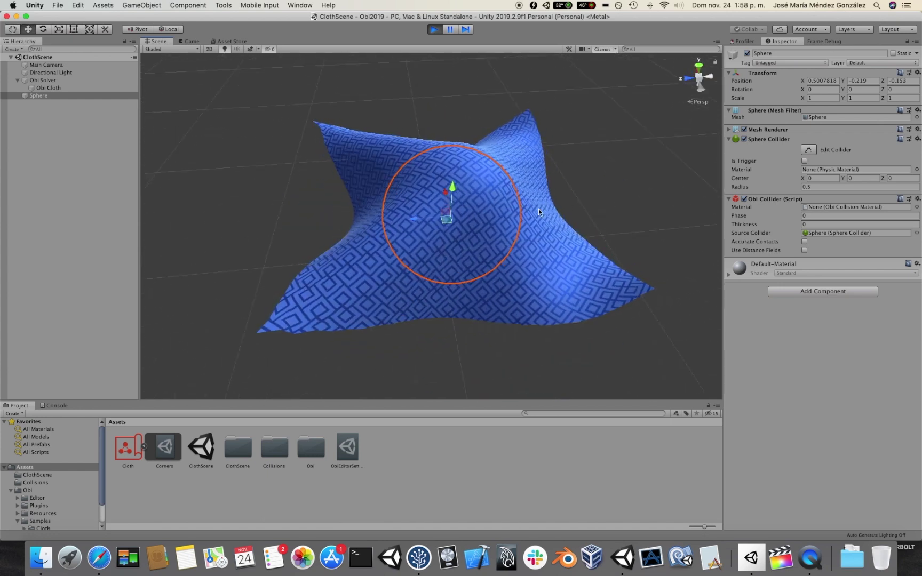
Step: Select the Obi Cloth to show its Distance, Bend, Volume, Tether and Aerodynamics constraints
click(534, 204)
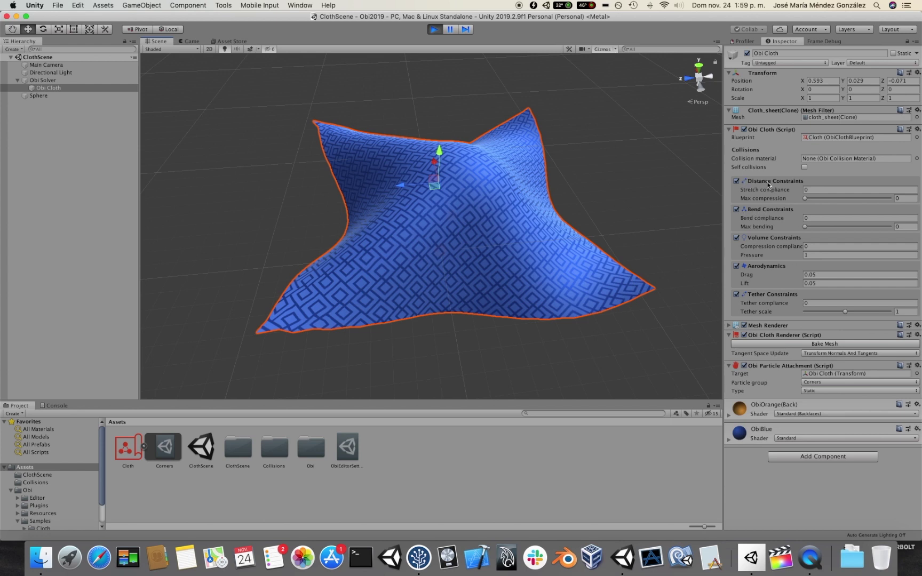
Step: Disable the cloth's Bend Constraints, then select the Sphere and push it slightly along X
click(736, 209)
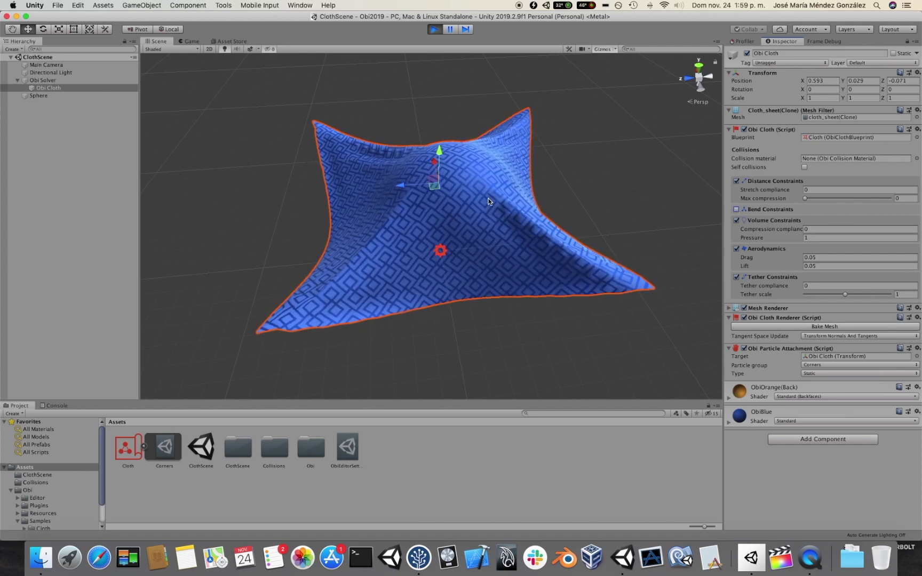
alt+drag(611, 181, 448, 319)
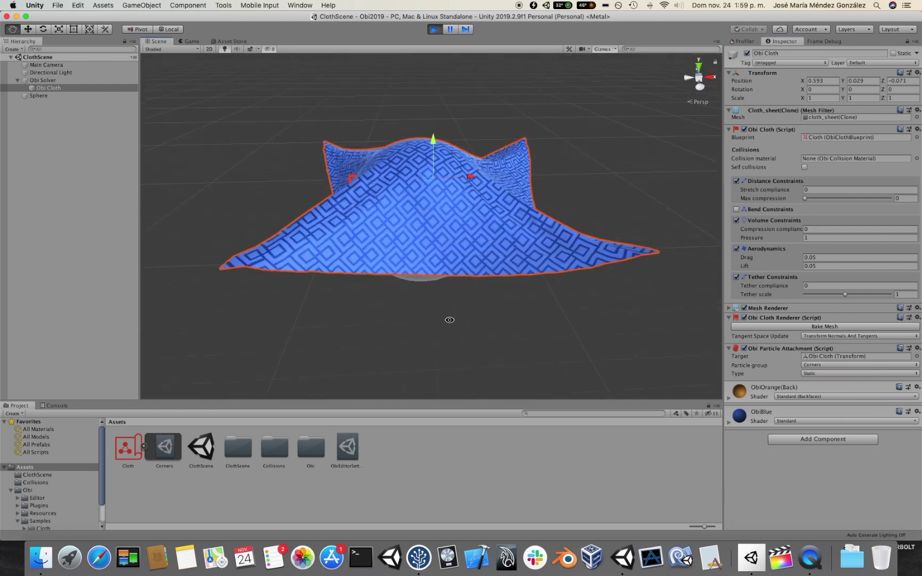
click(434, 272)
drag(453, 217, 523, 198)
Step: Re-enable the cloth's Bend Constraints and try Max bending at about 0.014 before returning it to 0
click(523, 198)
click(736, 210)
click(736, 210)
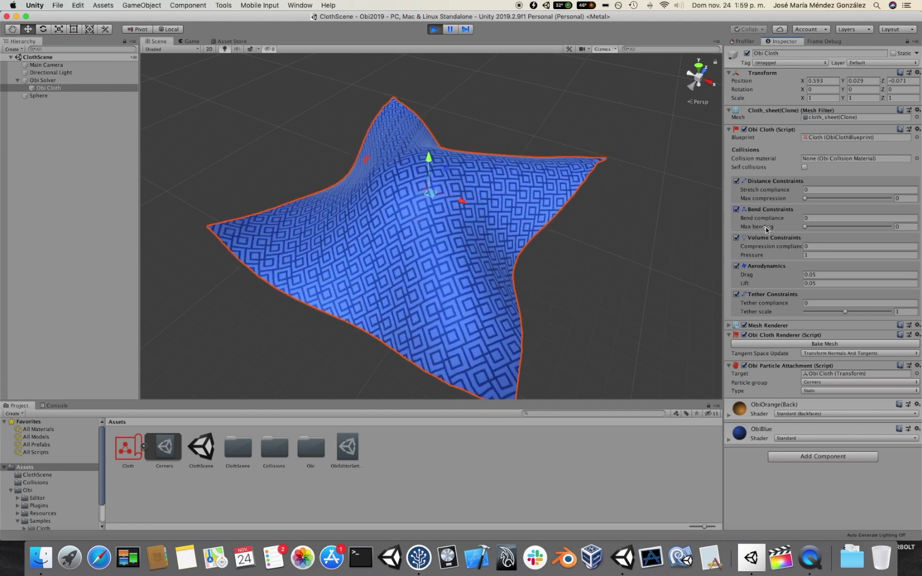
mouse_move(805, 227)
mouse_down()
mouse_move(858, 225)
mouse_move(808, 229)
mouse_up()
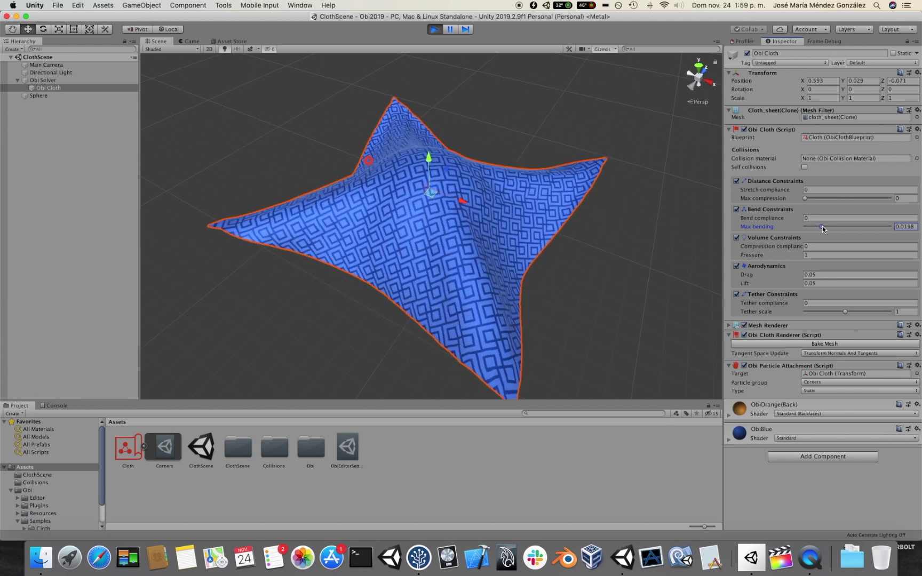
drag(815, 229, 754, 231)
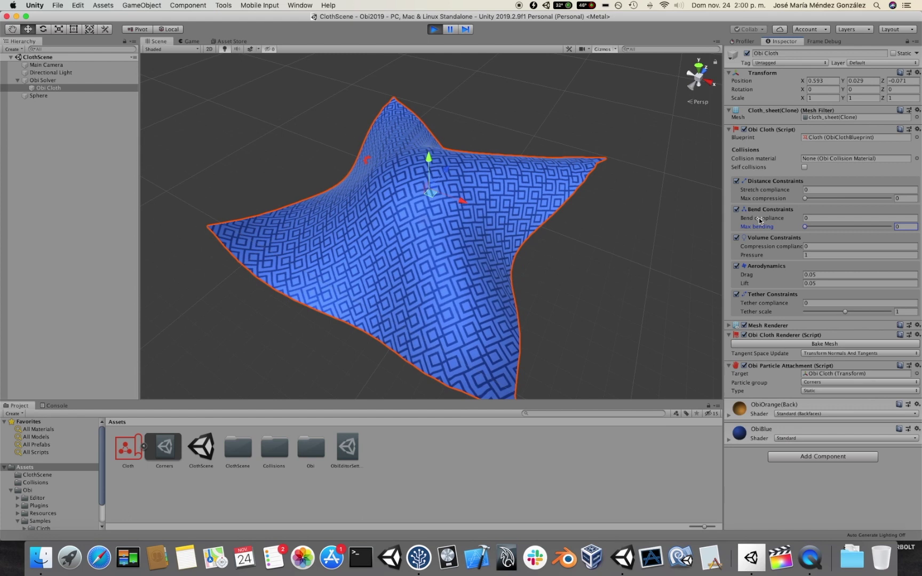
Step: Raise the cloth's Bend compliance to 1.72 and tilt the view to watch the softer sag
click(796, 219)
drag(797, 219, 769, 230)
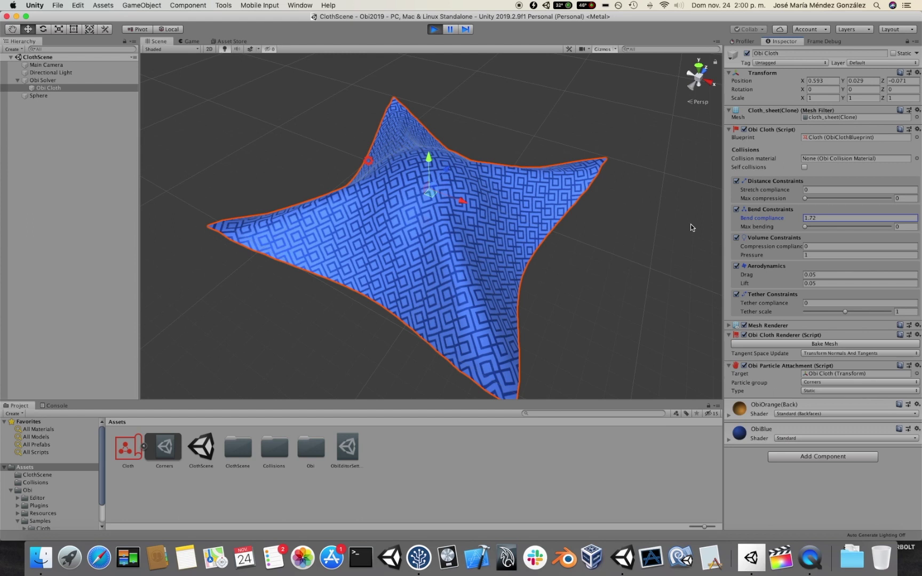
alt+drag(552, 247, 529, 224)
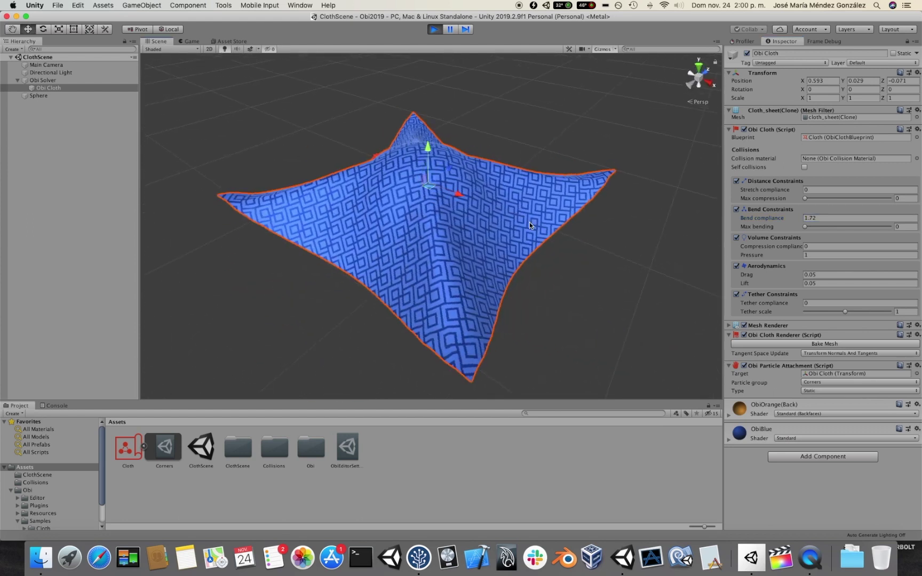
Step: Turn the cloth's Distance Constraints off and back on, watching it stretch from above
click(737, 181)
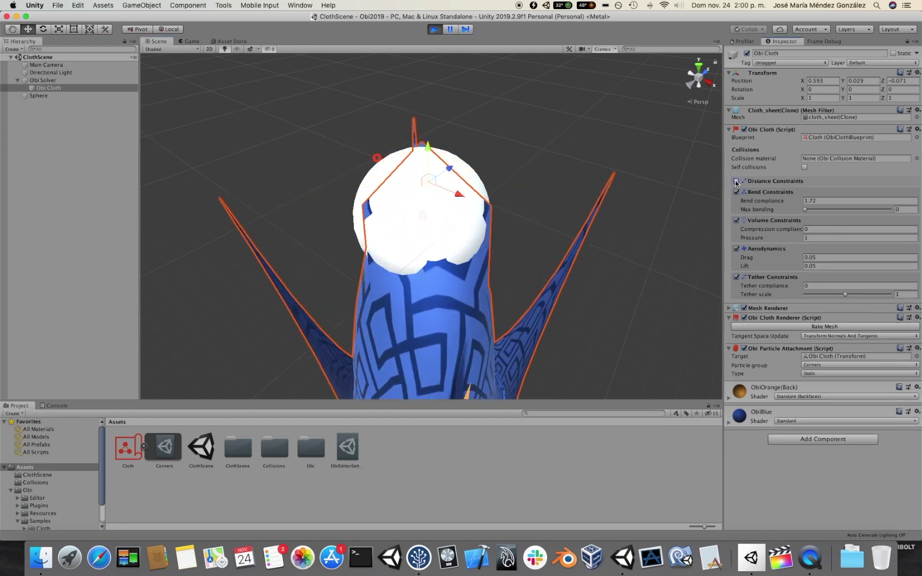
scroll(506, 179, down, 5)
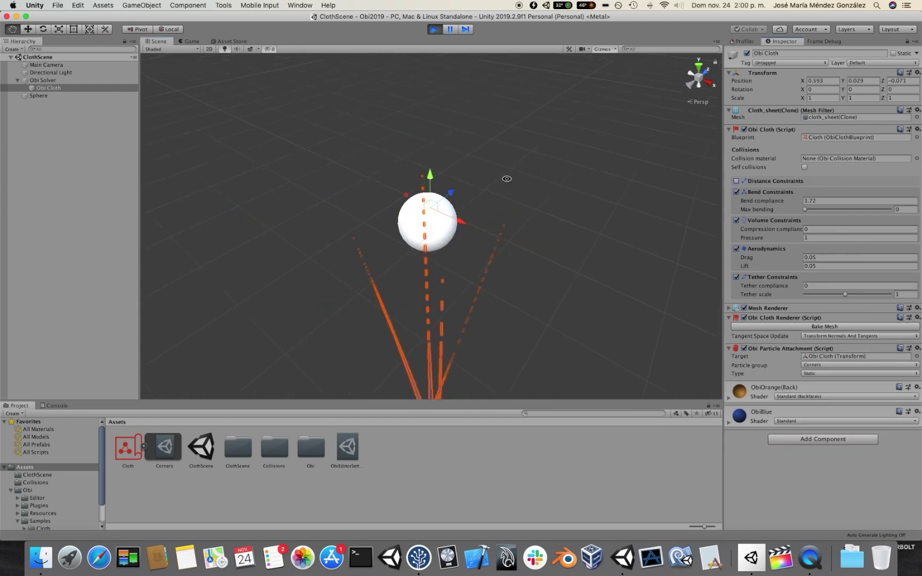
alt+drag(507, 179, 556, 270)
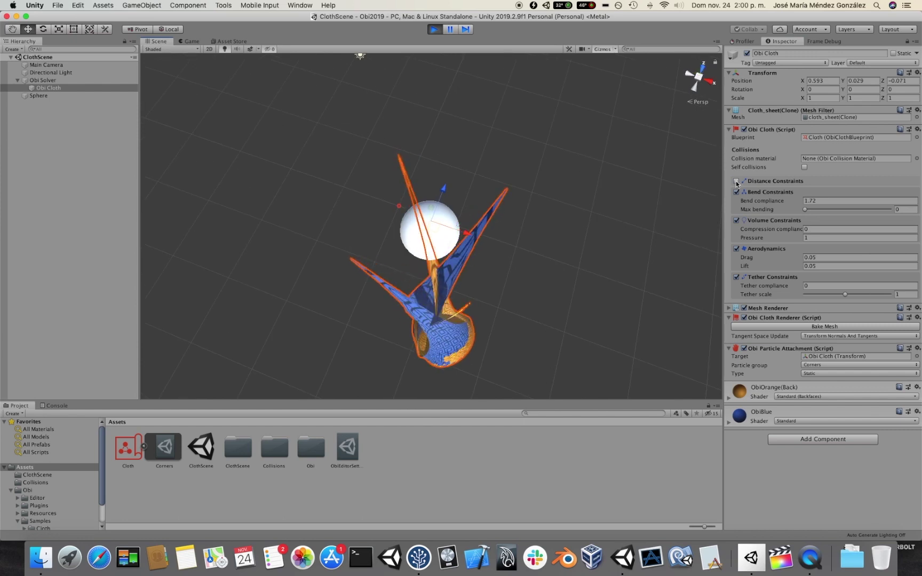
click(736, 181)
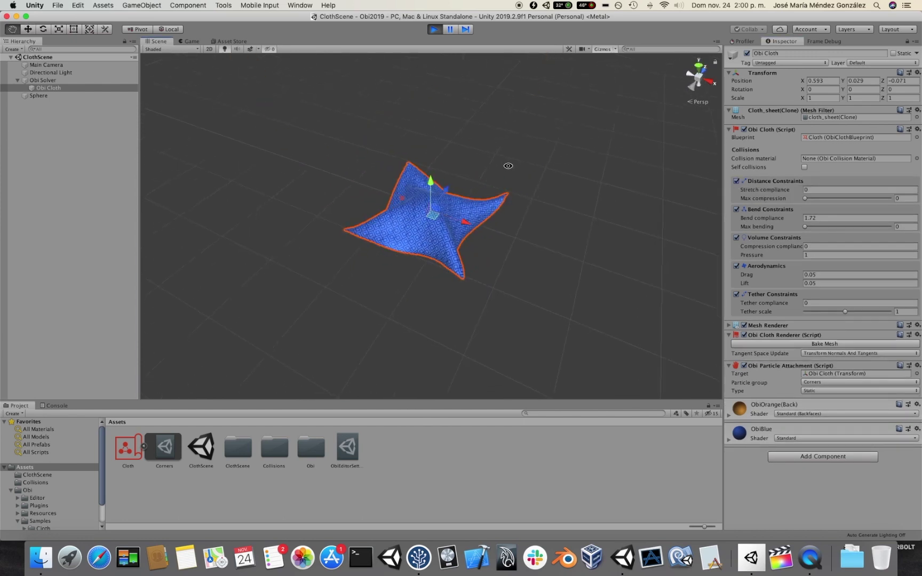
scroll(505, 173, up, 5)
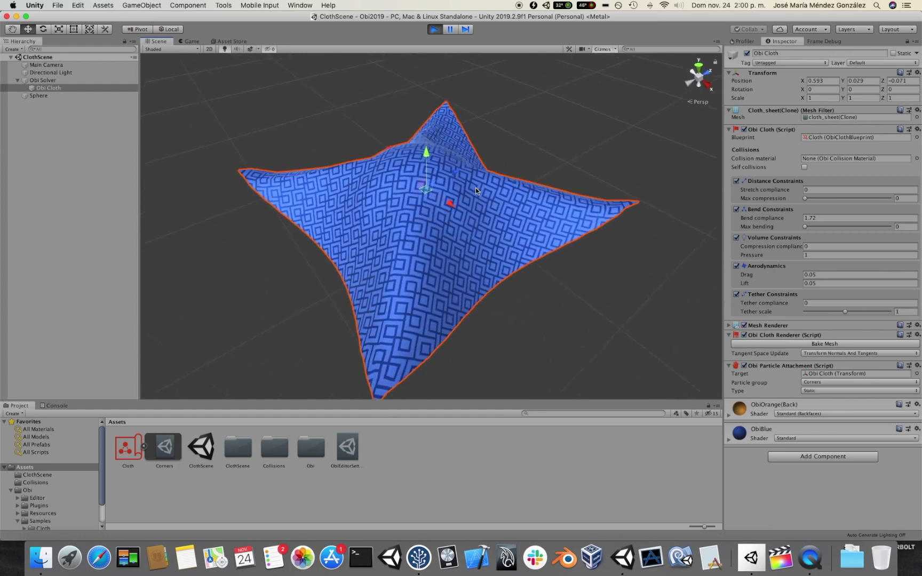
alt+drag(524, 211, 564, 190)
scroll(509, 201, up, 8)
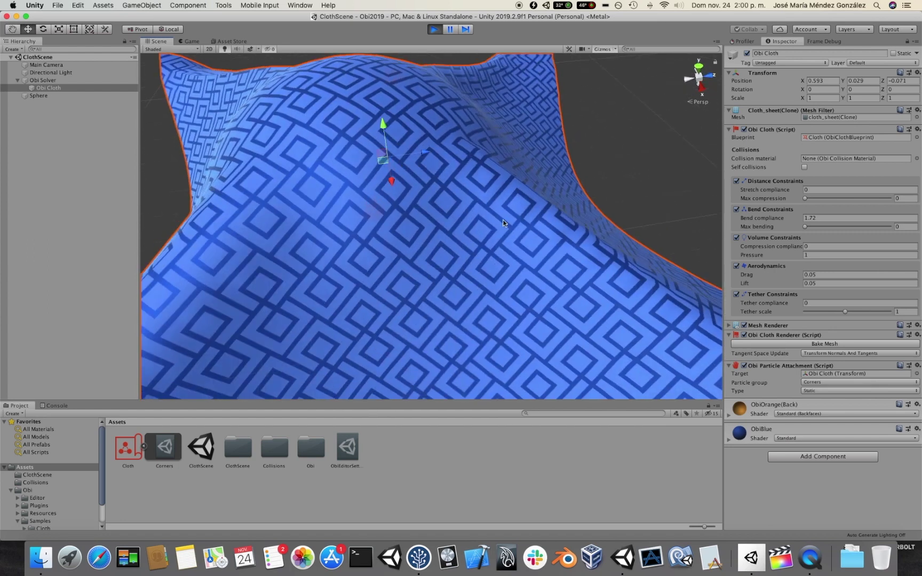
scroll(523, 194, down, 8)
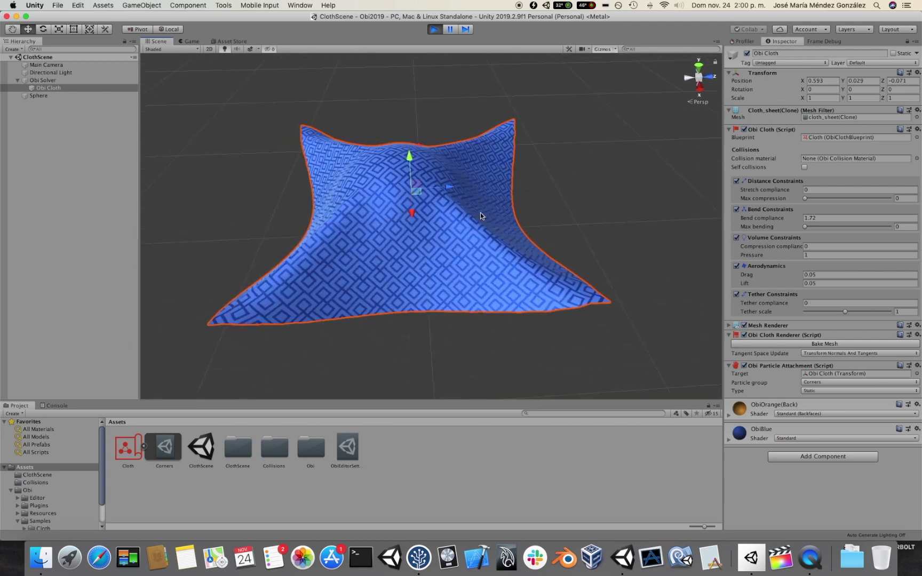
Step: Select the Sphere, then the Obi Cloth, and bring up the Scene view's shading mode list
click(457, 229)
click(488, 257)
alt+drag(484, 247, 636, 240)
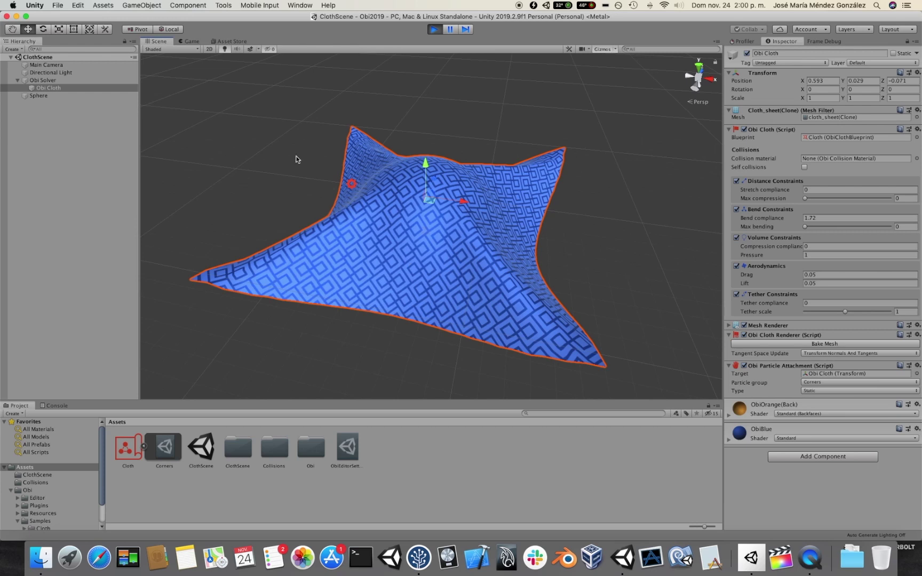
click(157, 49)
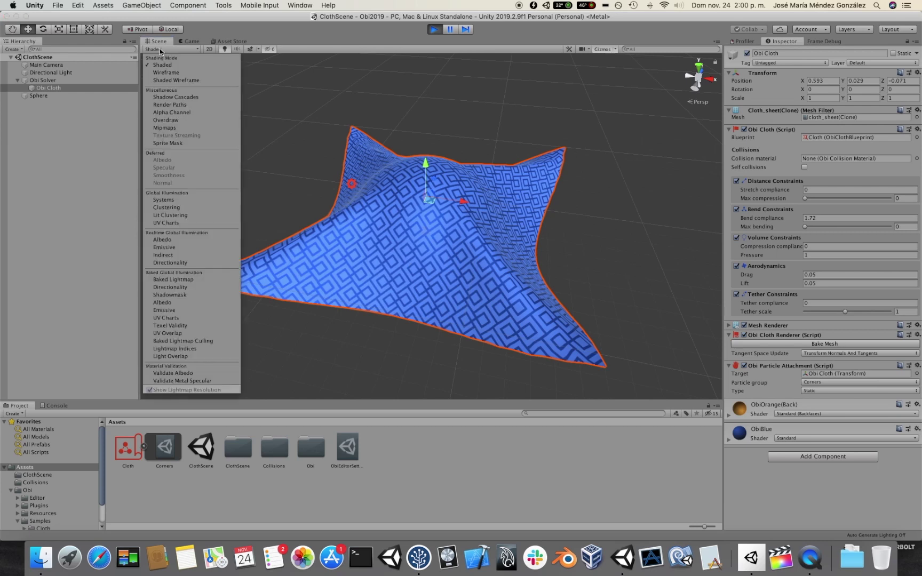
Step: Switch the Scene view to Shaded Wireframe and follow a cloth corner
click(176, 80)
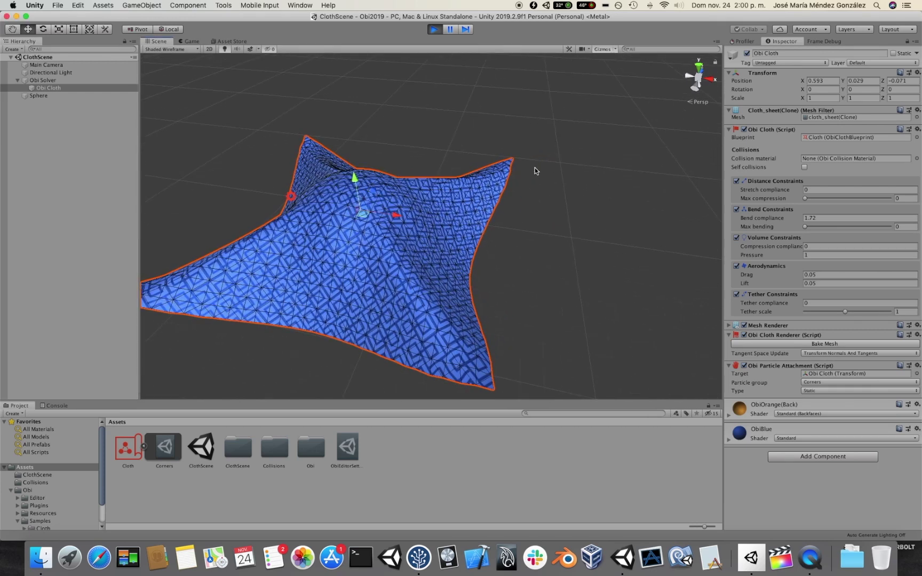
scroll(535, 168, up, 5)
drag(578, 132, 531, 230)
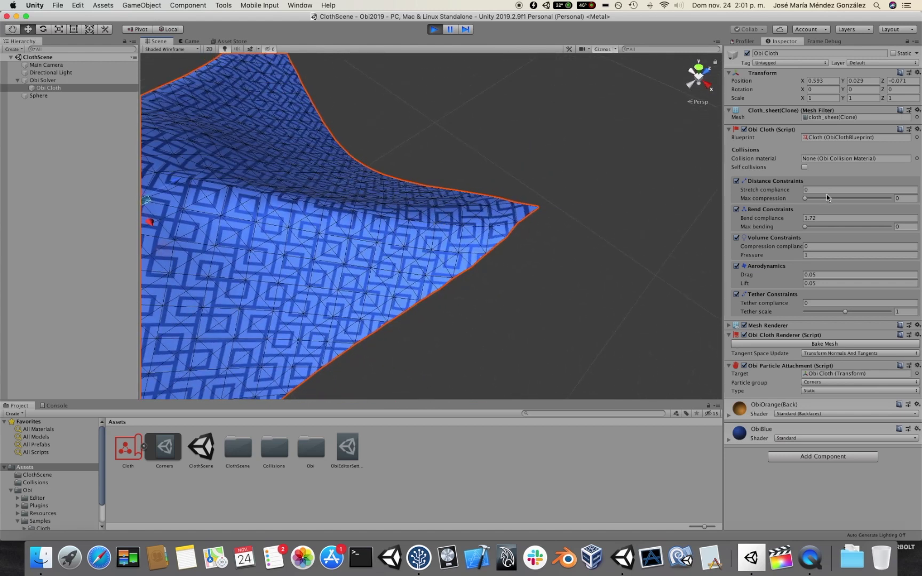
Step: Raise the Distance Constraints' Max compression to 0.781
drag(806, 198, 872, 201)
alt+drag(630, 222, 469, 240)
alt+drag(546, 225, 517, 225)
alt+drag(581, 211, 459, 194)
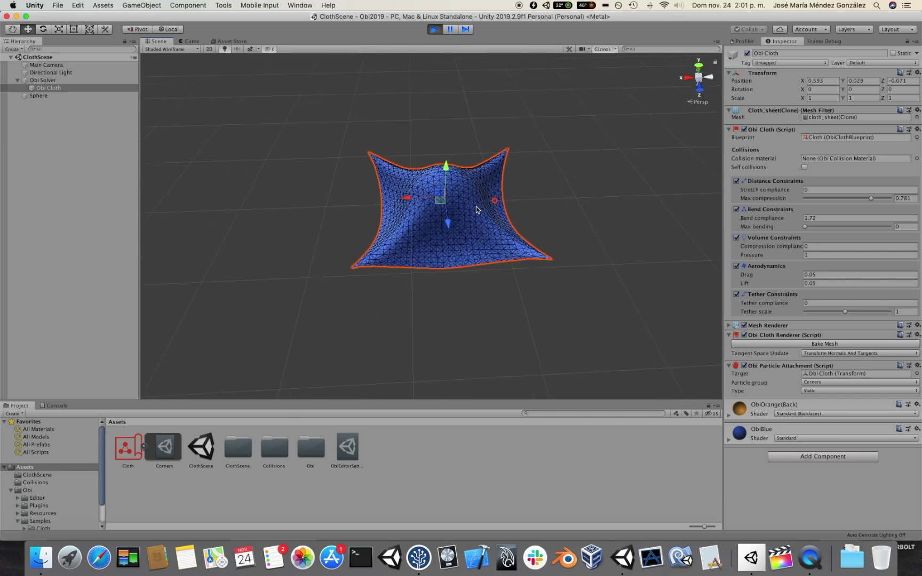
Step: Lift the cloth up and back down above the sphere, then return Max compression to 0
drag(437, 194, 427, 136)
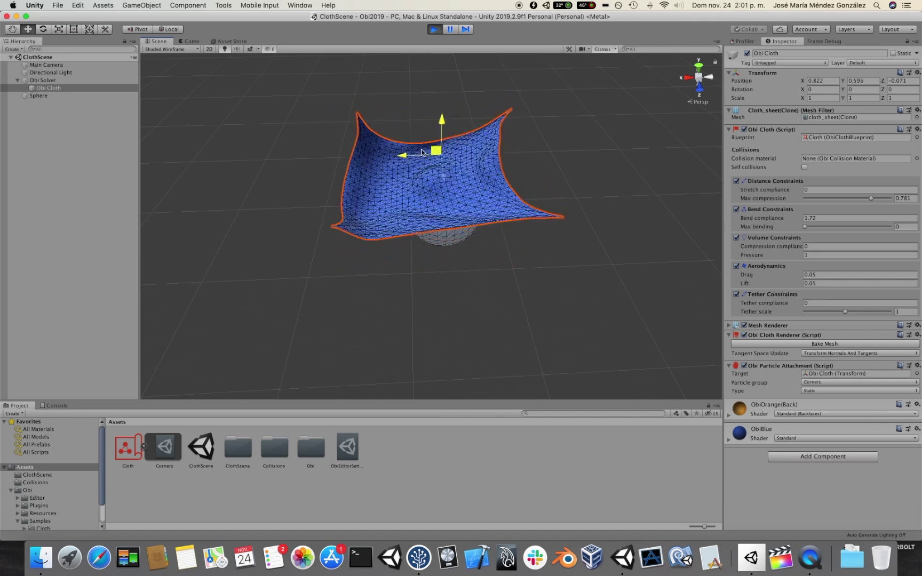
drag(431, 159, 435, 179)
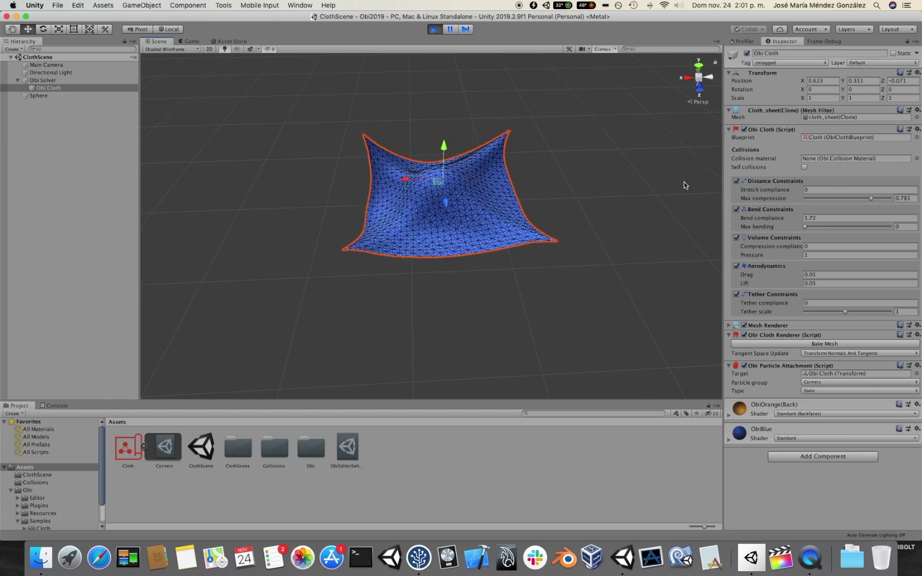
alt+right_drag(645, 161, 626, 160)
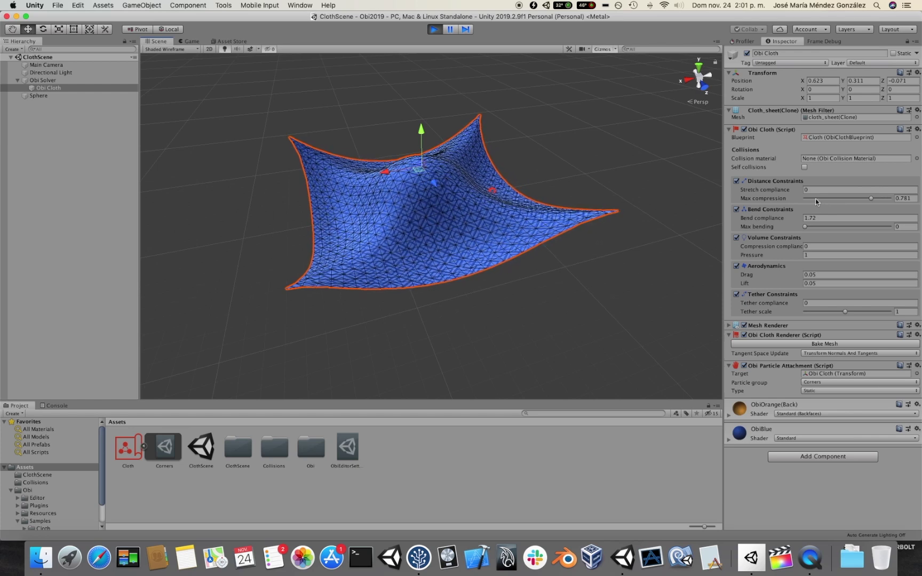
drag(811, 200, 764, 197)
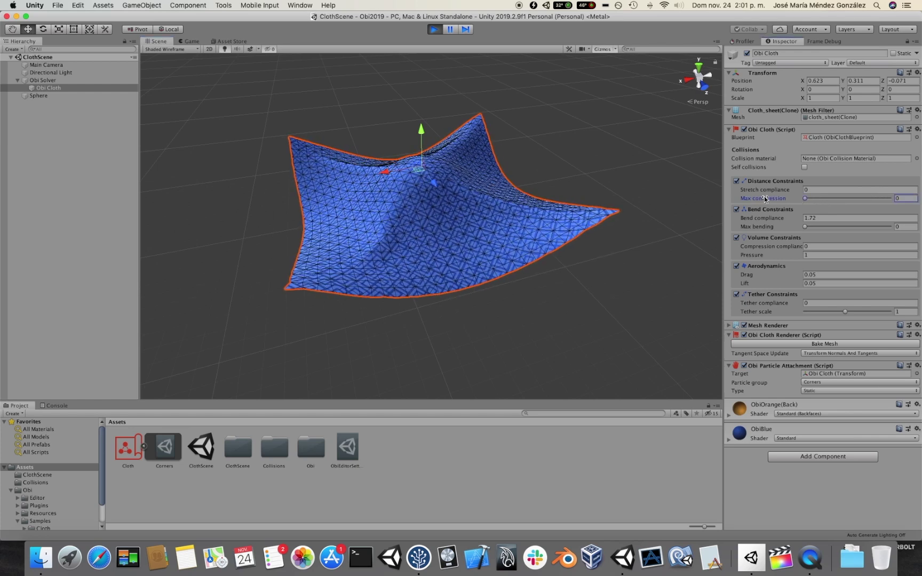
Step: Set the cloth's Bend compliance to 0
click(816, 218)
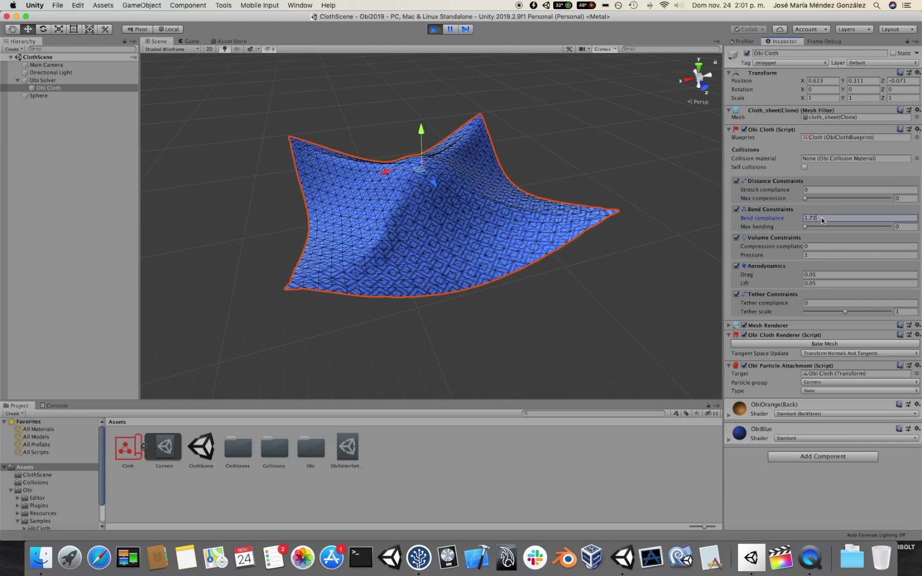
text(0)
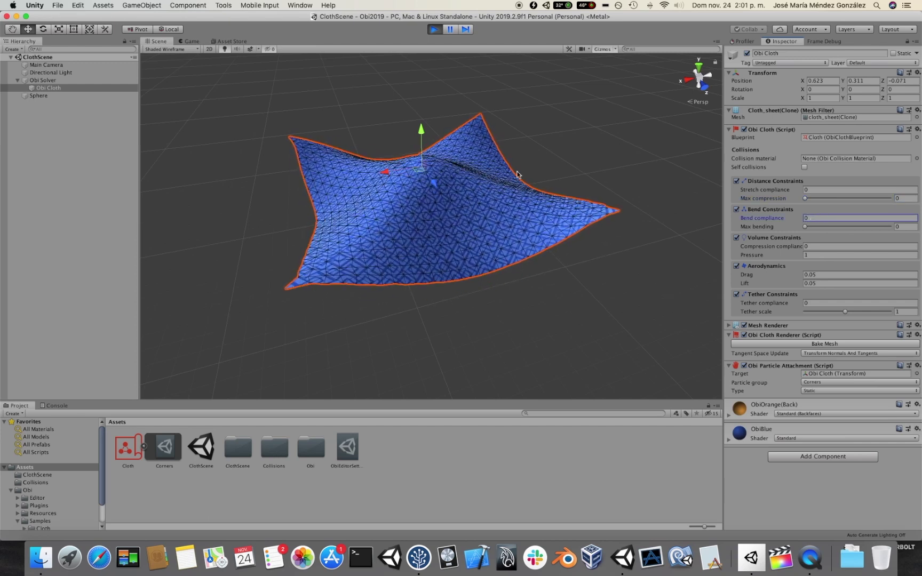
alt+drag(571, 161, 414, 86)
scroll(545, 229, up, 6)
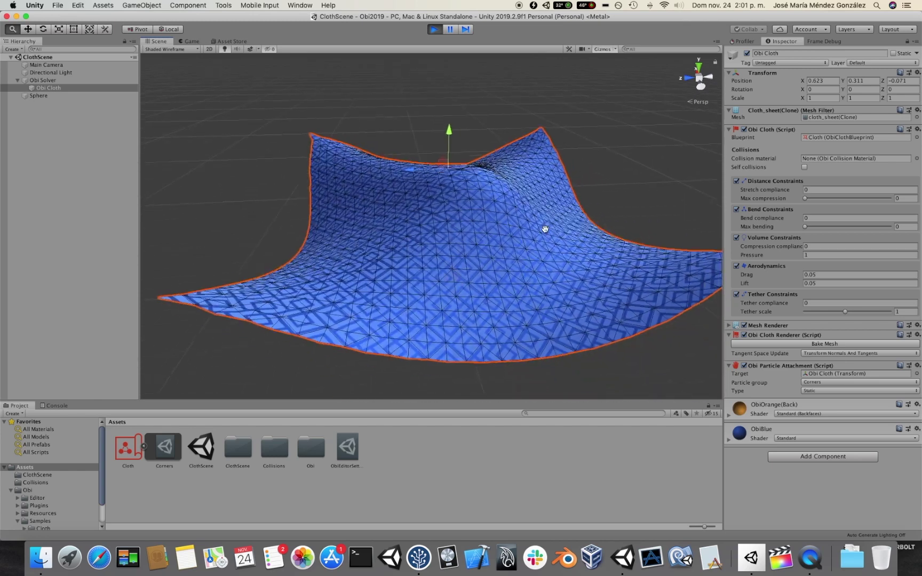
scroll(539, 247, down, 5)
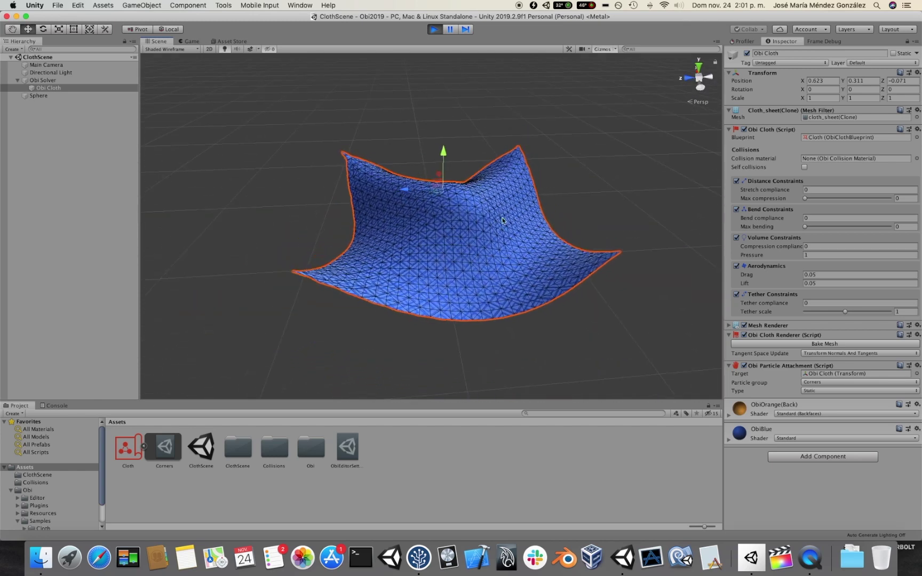
alt+drag(525, 232, 448, 272)
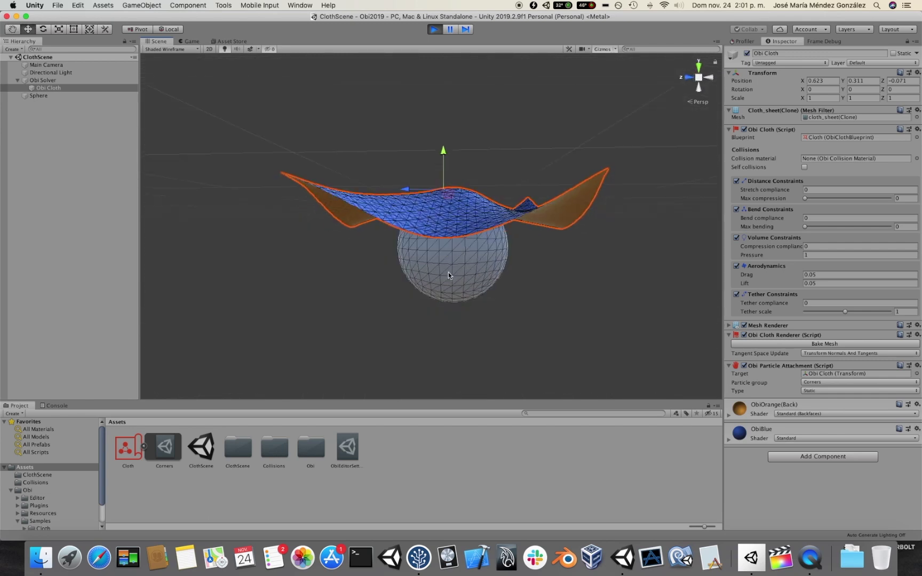
Step: Lower the Sphere well below the cloth and show the Obi Solver settings
click(449, 269)
mouse_move(452, 212)
mouse_down()
mouse_move(452, 315)
mouse_move(516, 239)
mouse_move(477, 214)
mouse_move(462, 216)
mouse_up()
click(462, 216)
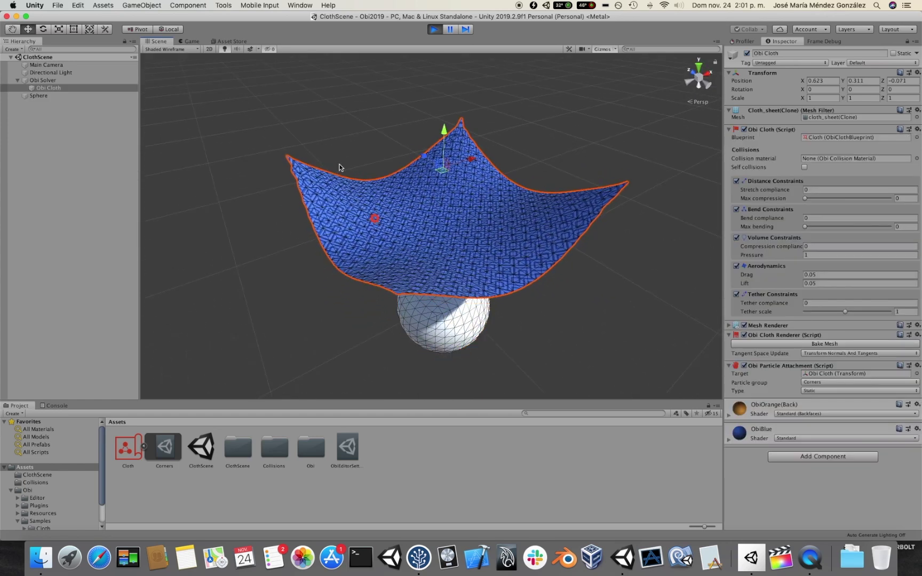
click(81, 81)
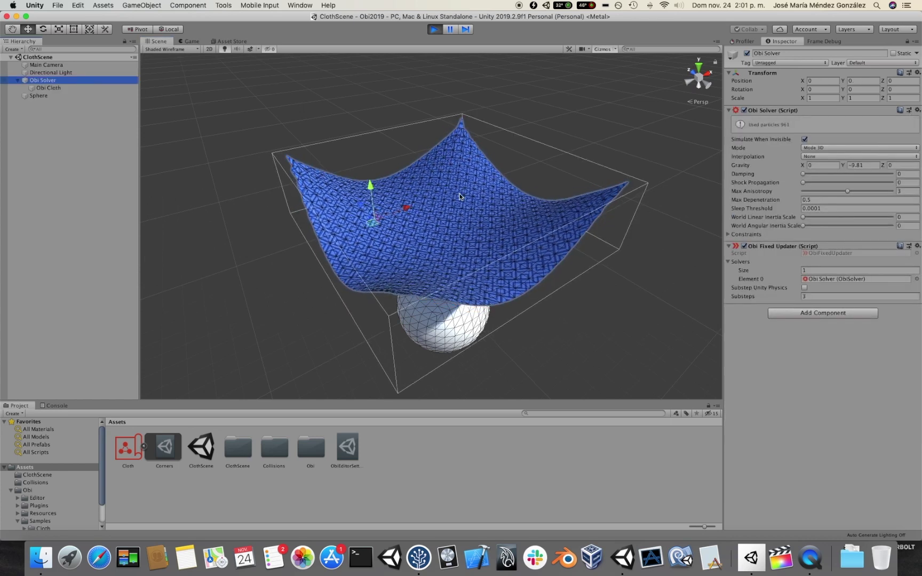